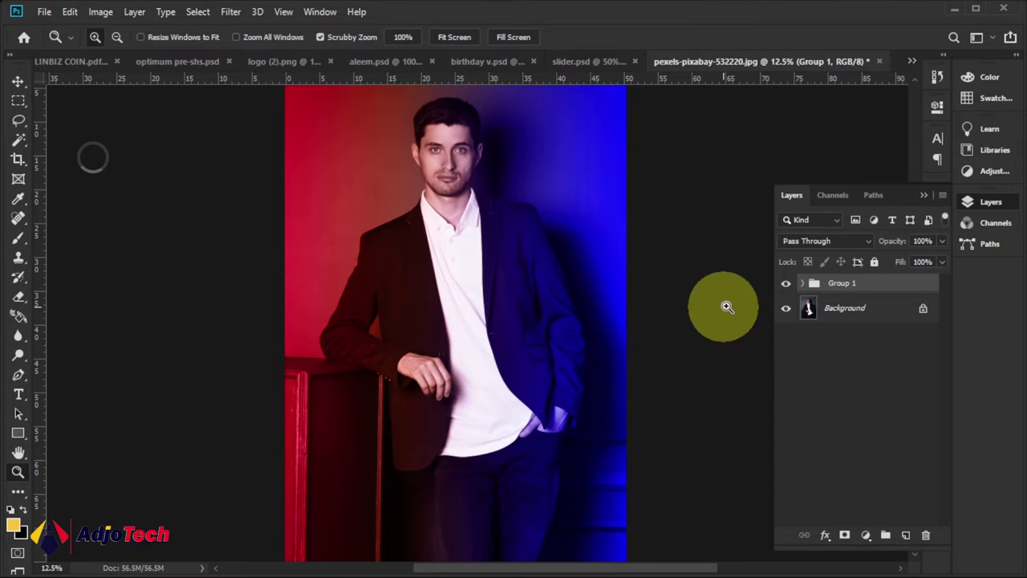
- Toggle Group 1's visibility repeatedly to compare its red-and-blue lighting with the original portrait
left_click(785, 284)
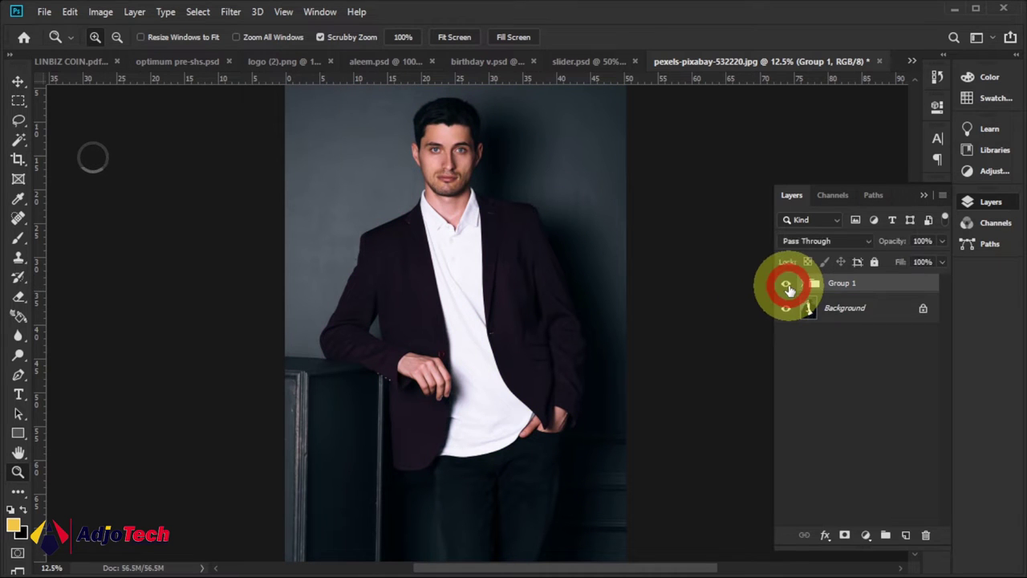
left_click(787, 285)
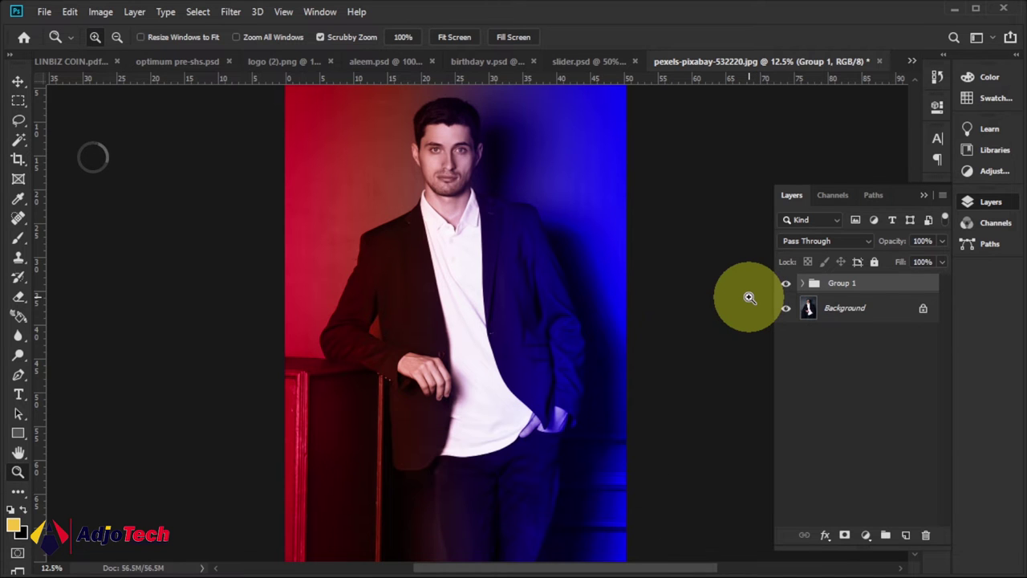
left_click(786, 284)
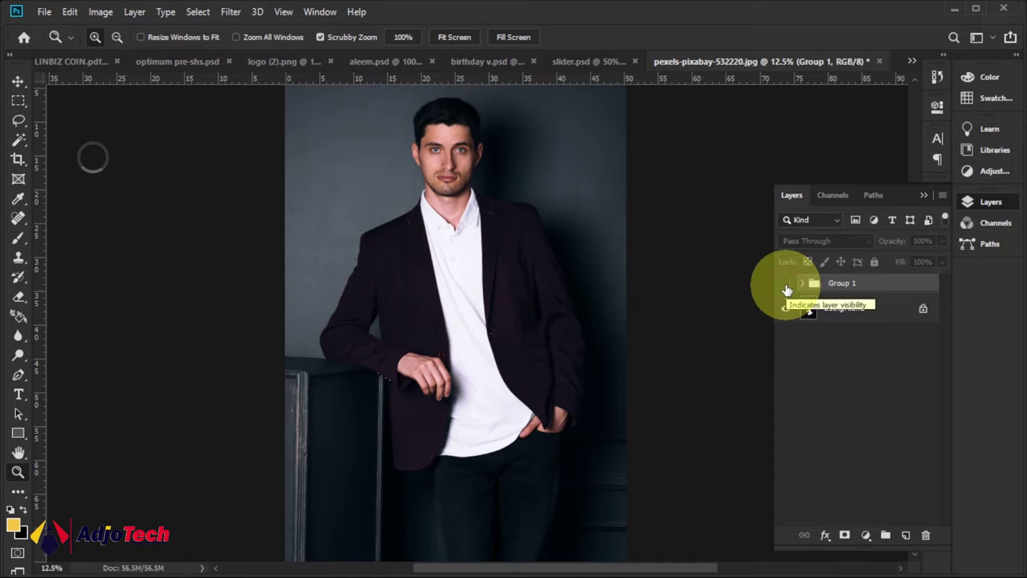
left_click(787, 283)
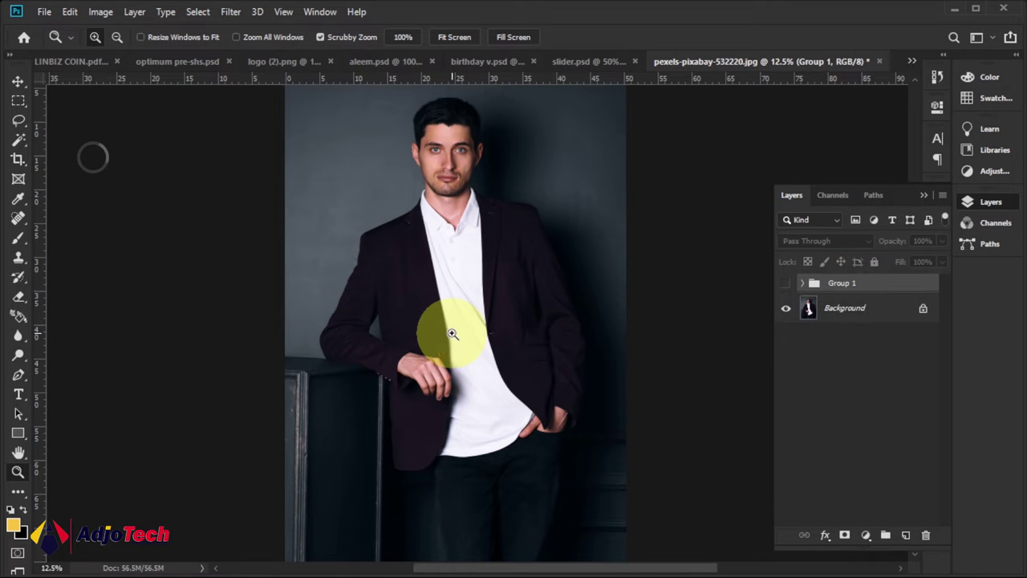
- Zoom out, select the Background layer and add a new Gradient fill layer
left_click(476, 325, "alt")
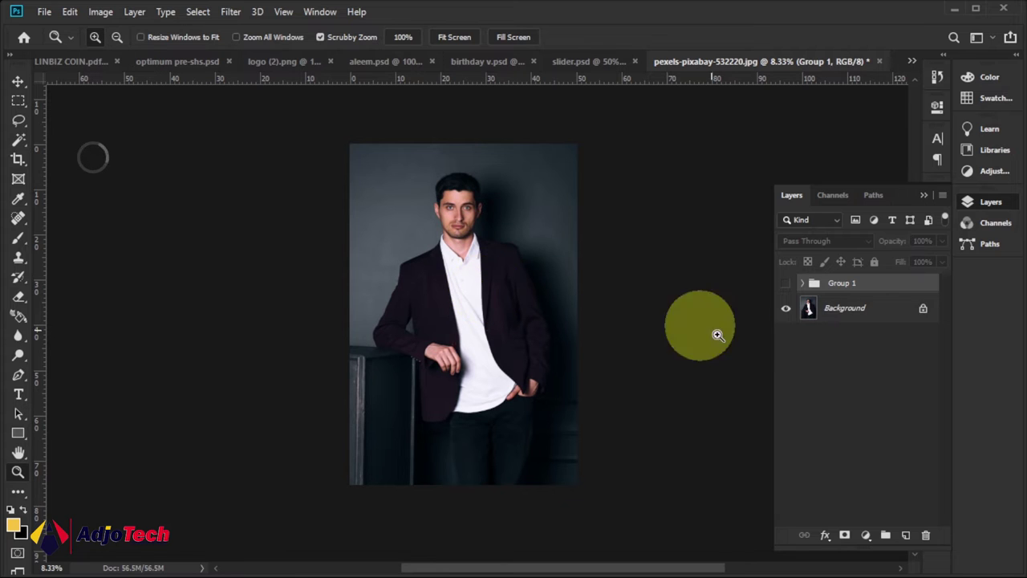
left_click(871, 308)
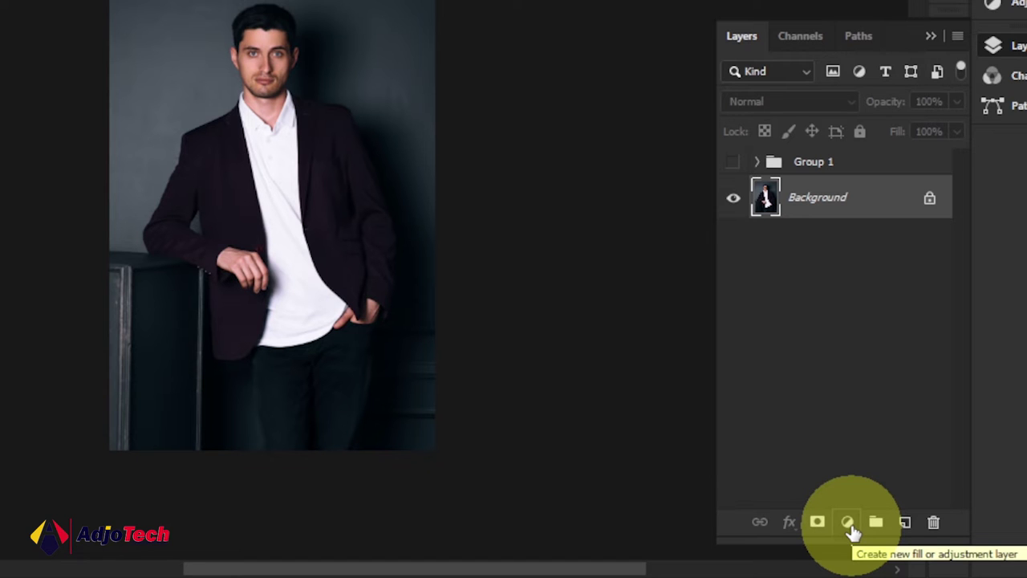
left_click(849, 523)
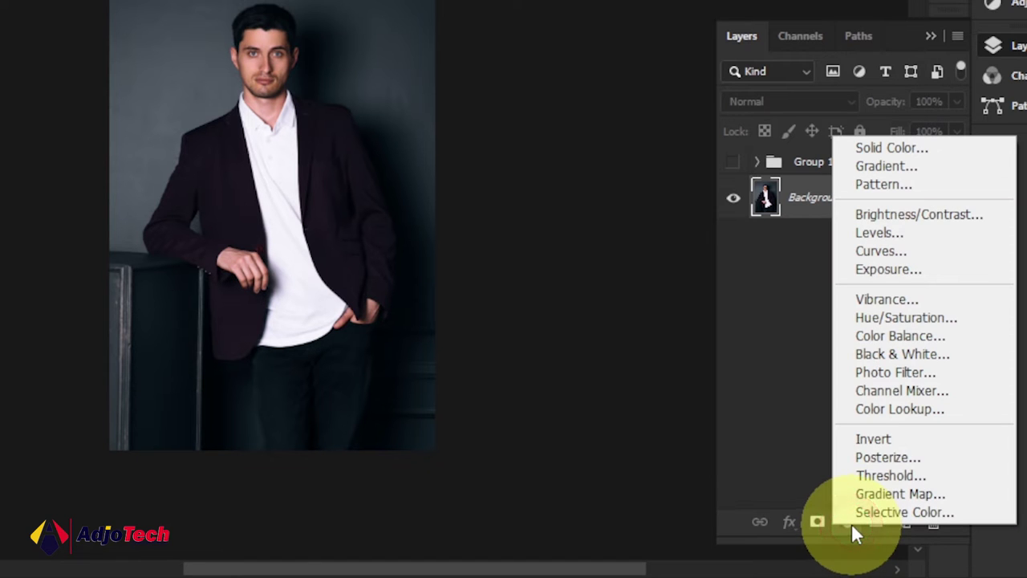
left_click(889, 166)
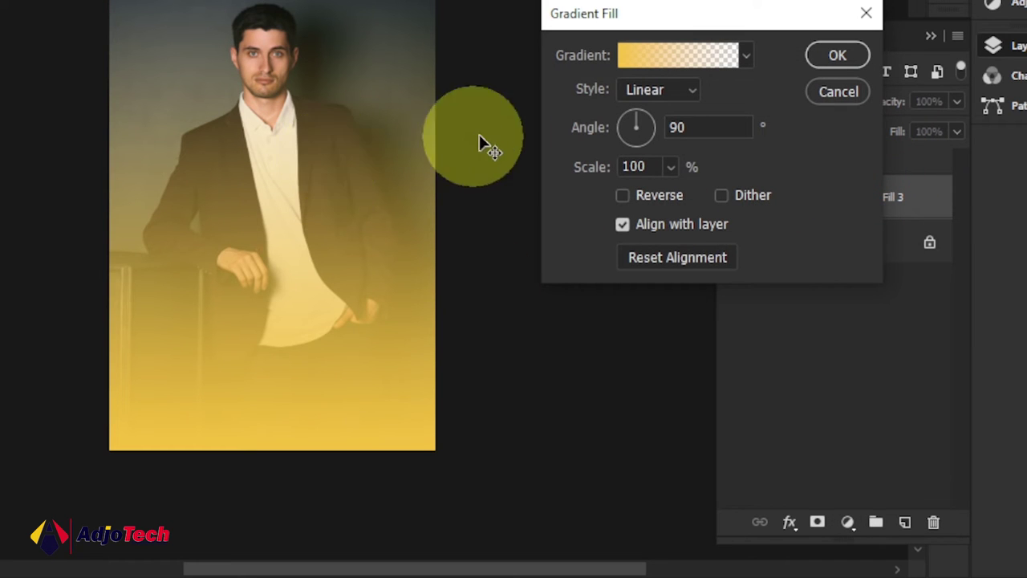
- Recolour the gradient's left stop from yellow to deep red and accept the gradient
left_click(625, 56)
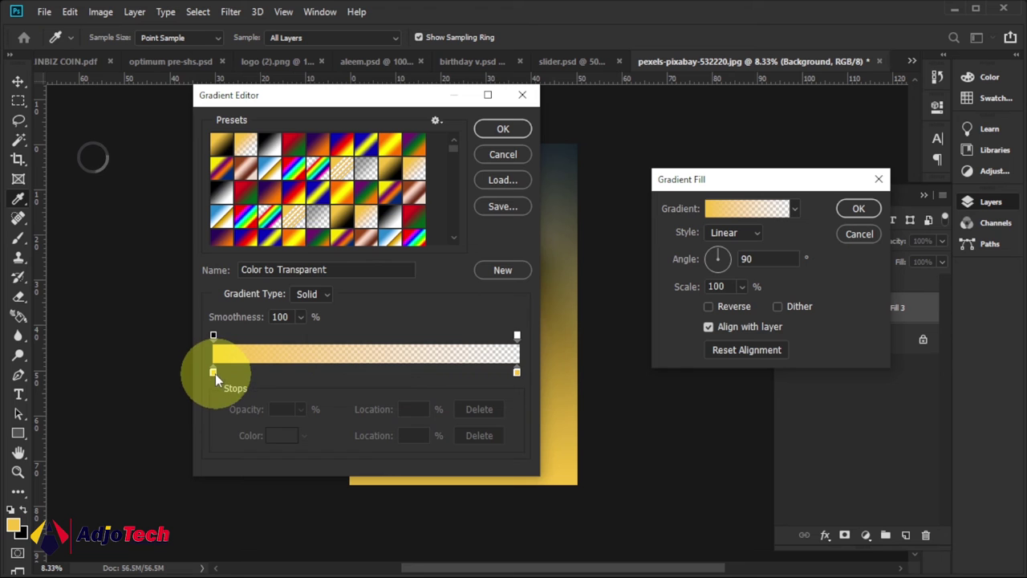
left_click(214, 371)
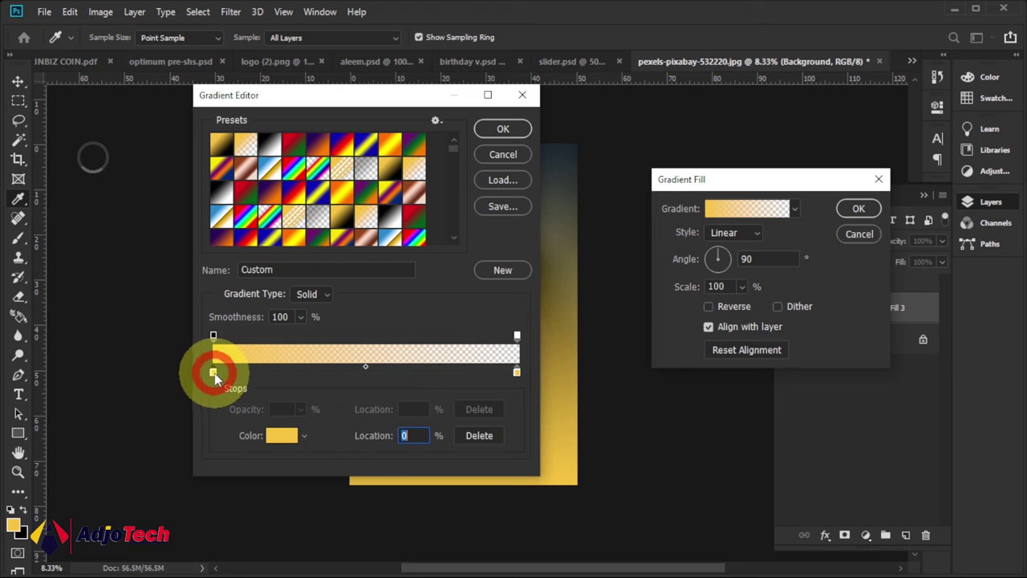
left_click(282, 435)
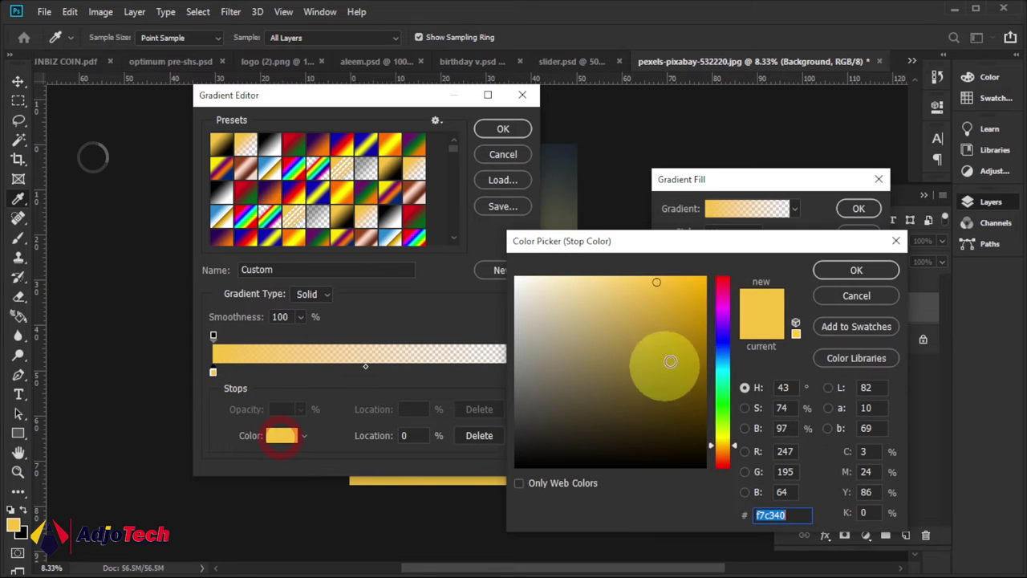
mouse_move(723, 313)
left_mouse_down()
mouse_move(724, 284)
mouse_move(692, 343)
left_mouse_up()
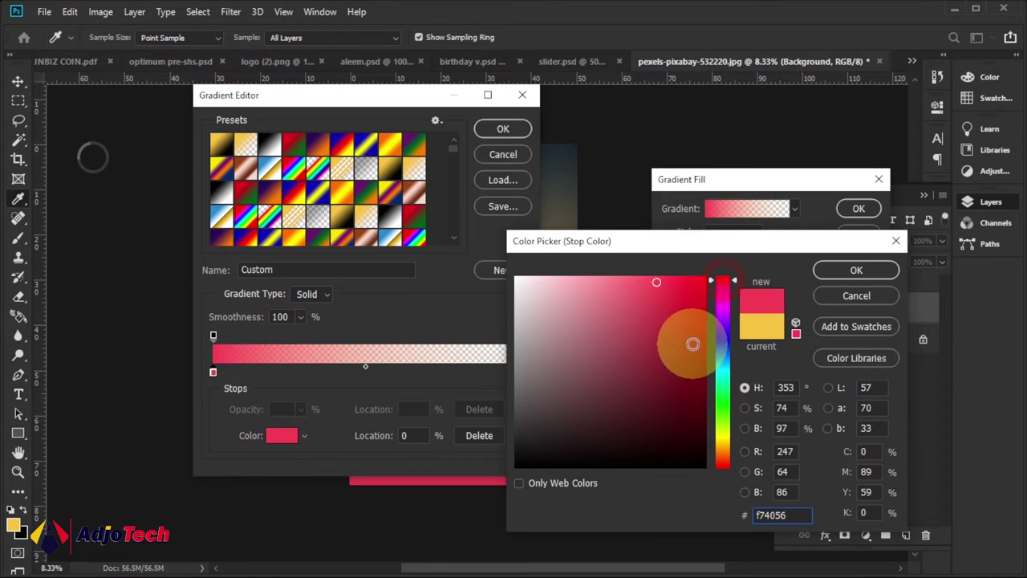
left_click(855, 271)
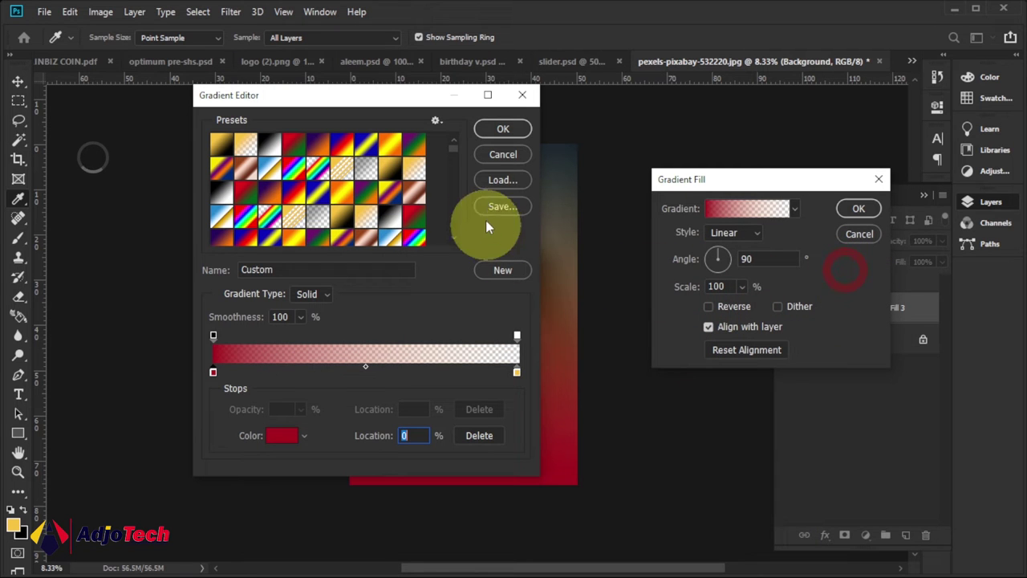
left_click(502, 129)
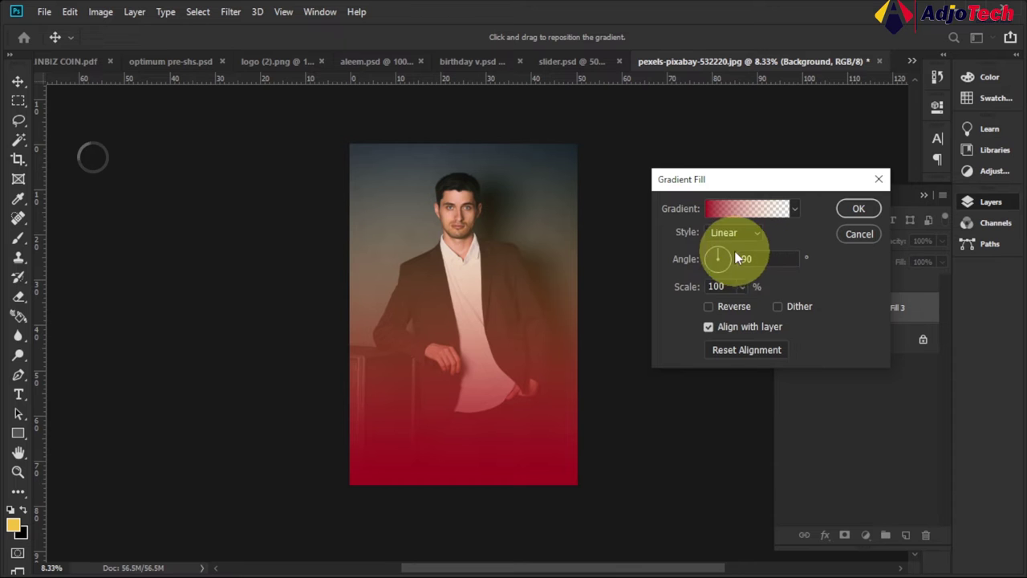
- Set the red gradient's angle to 180° and confirm the fill
left_click(743, 259)
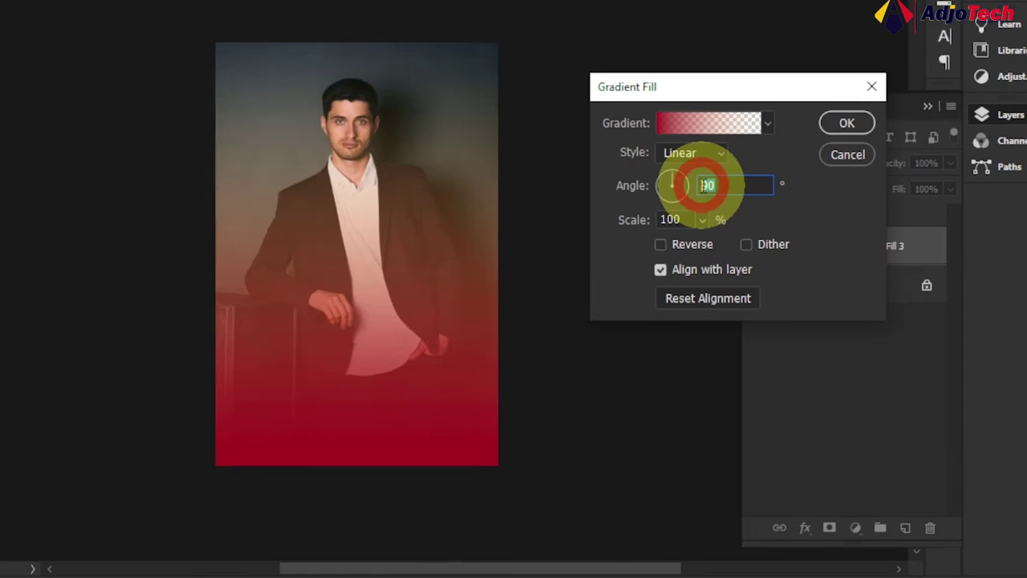
type("1")
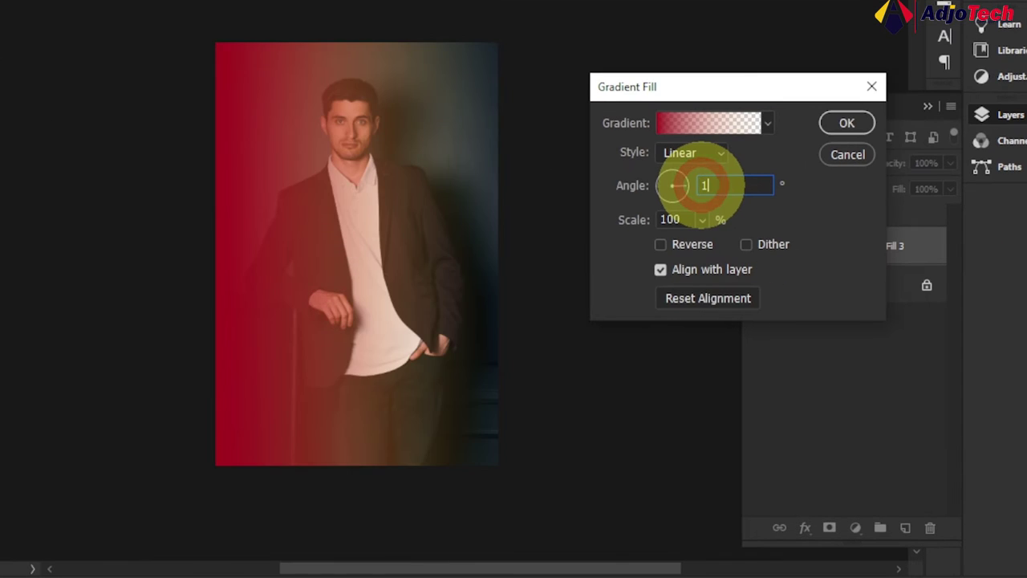
type("80")
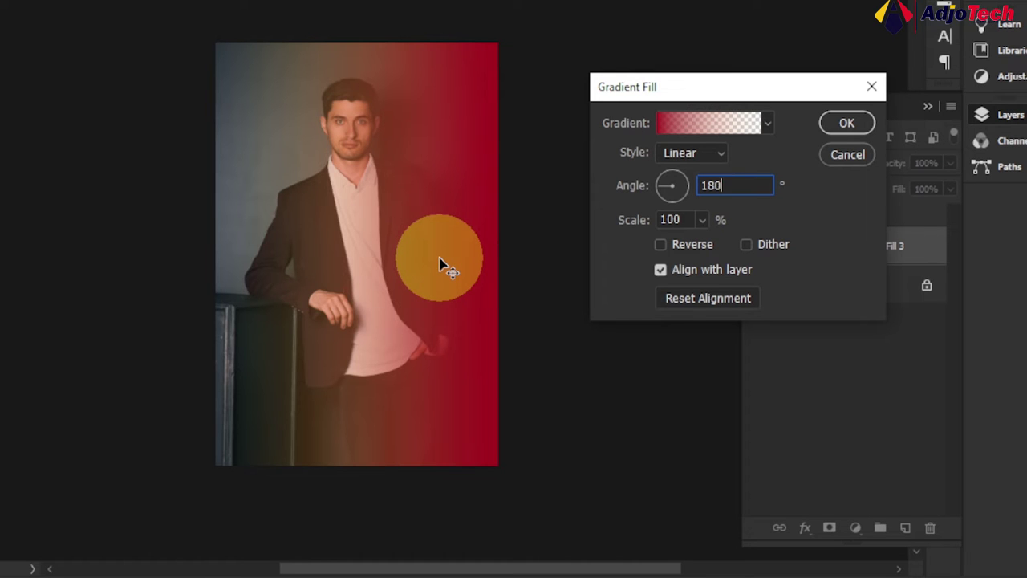
left_click(846, 123)
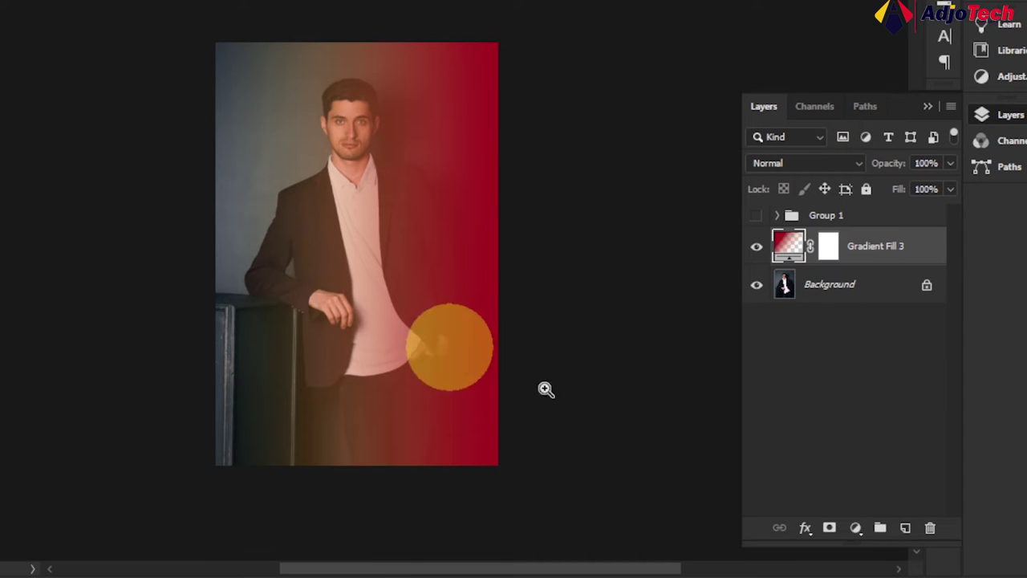
- Add a second Gradient fill layer at 0° so yellow enters from the left
left_click(856, 528)
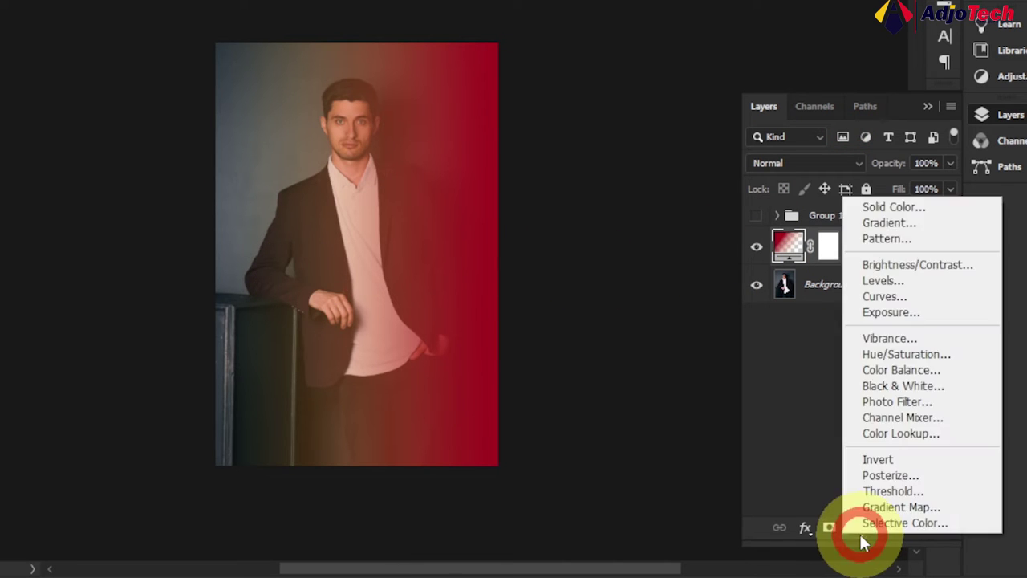
left_click(915, 229)
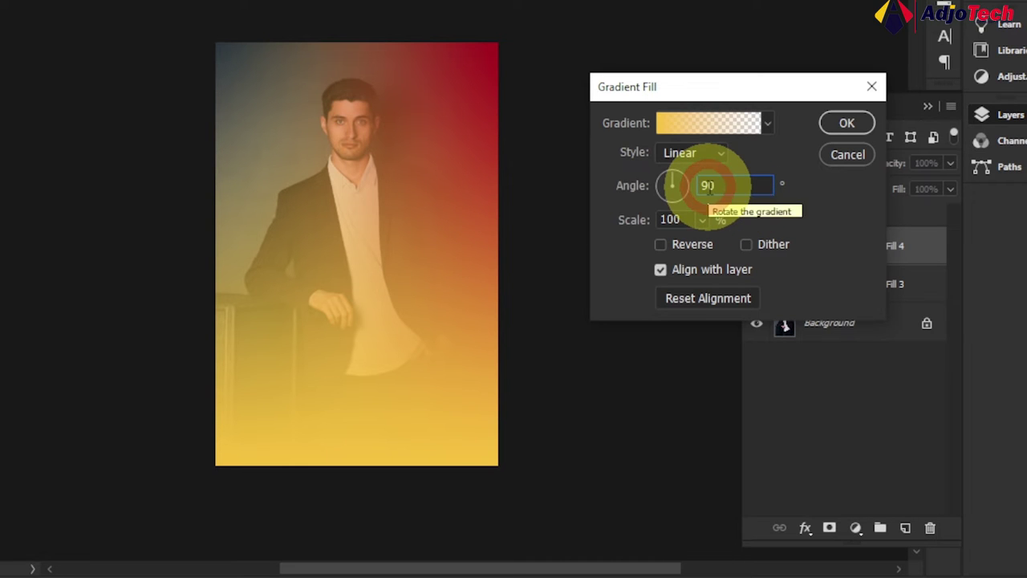
type("0")
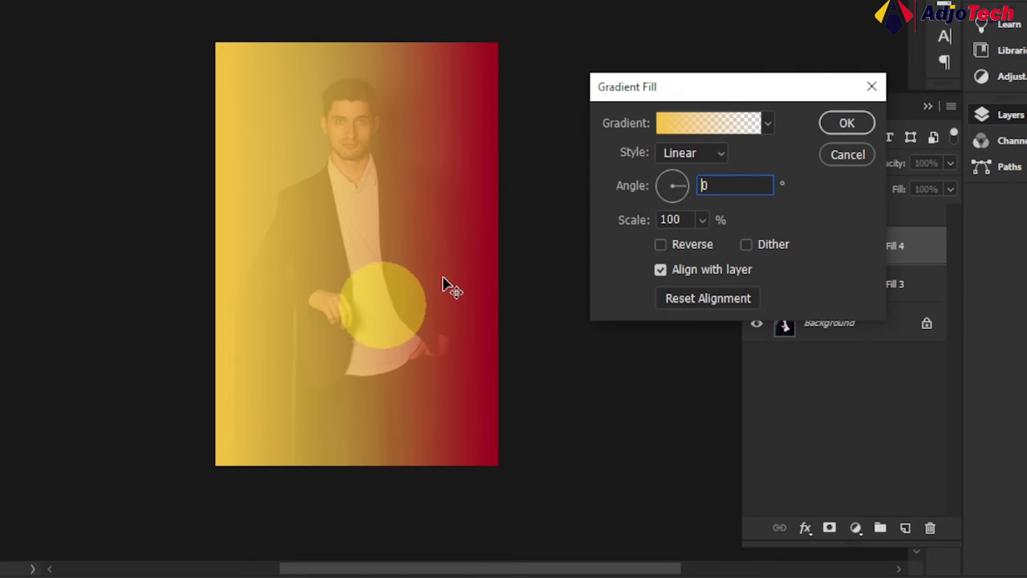
- Recolour the second gradient's left stop to dark blue and confirm the fill layer
left_click(661, 123)
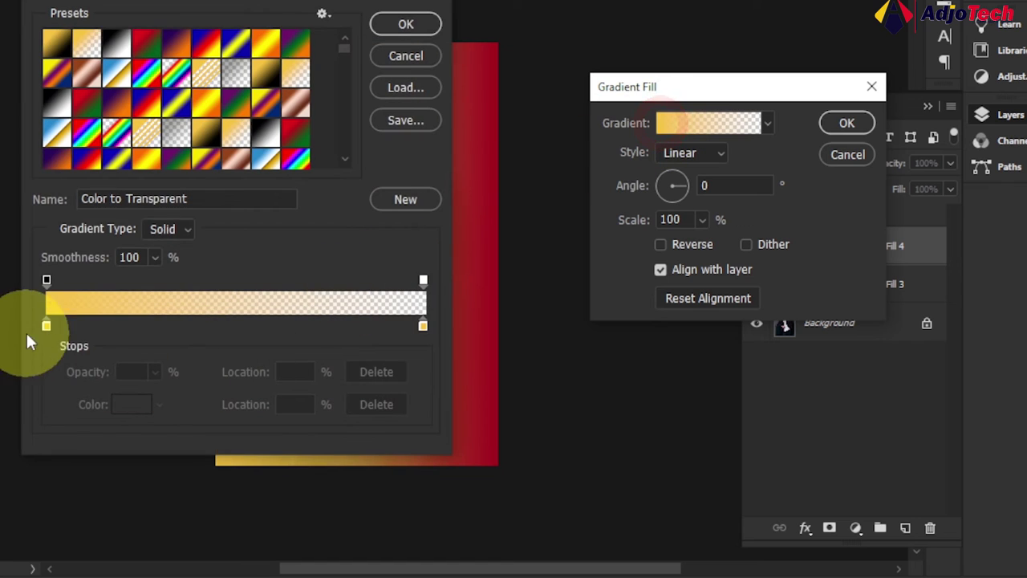
left_click(46, 326)
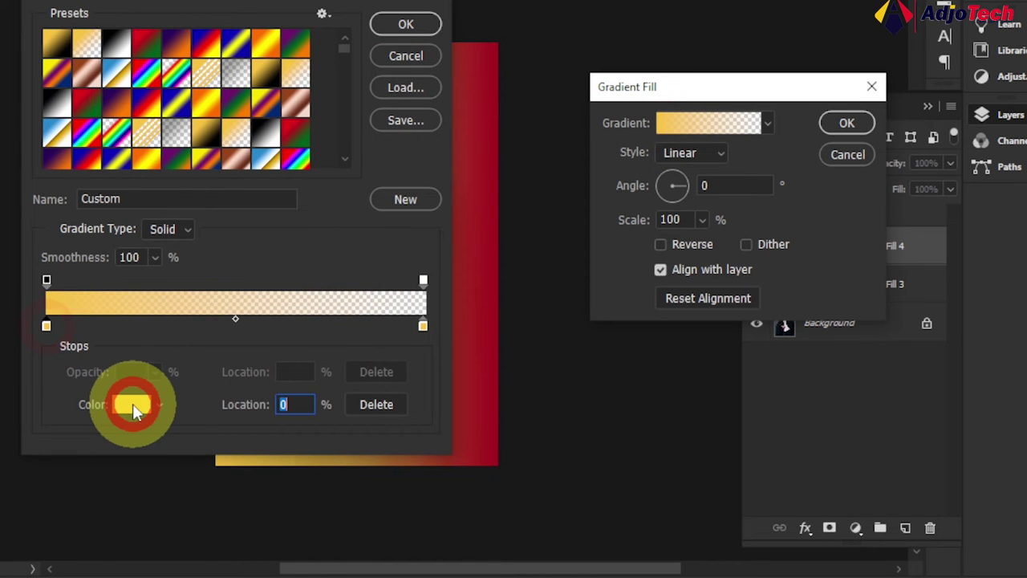
left_click(133, 404)
left_click(680, 289)
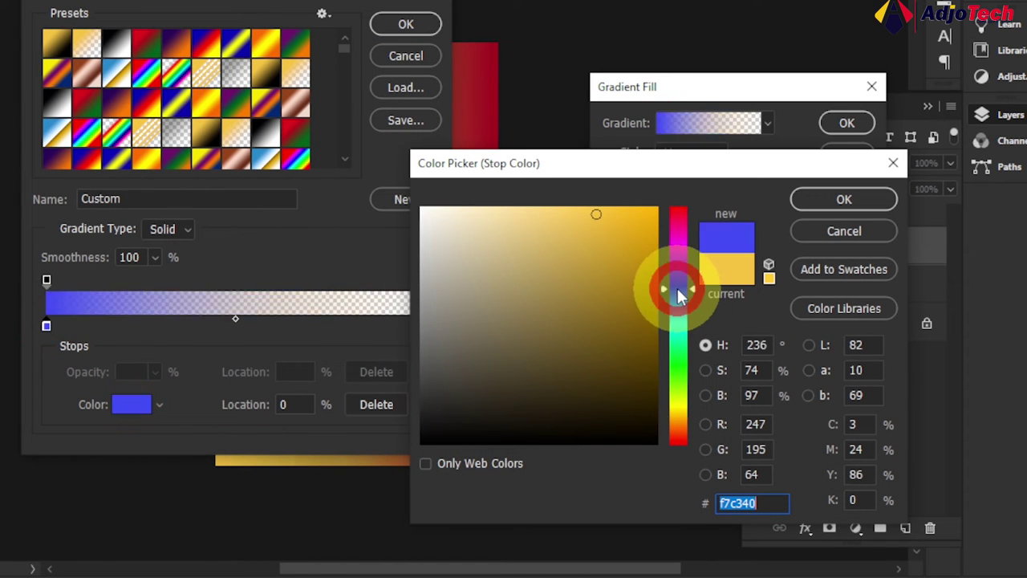
left_click_drag(657, 296, 639, 287)
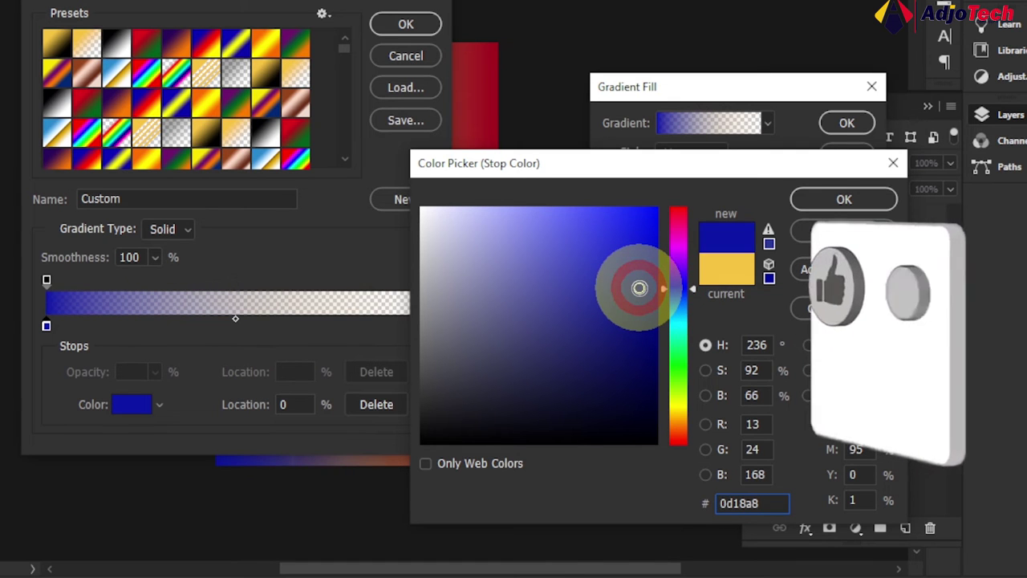
left_click(843, 199)
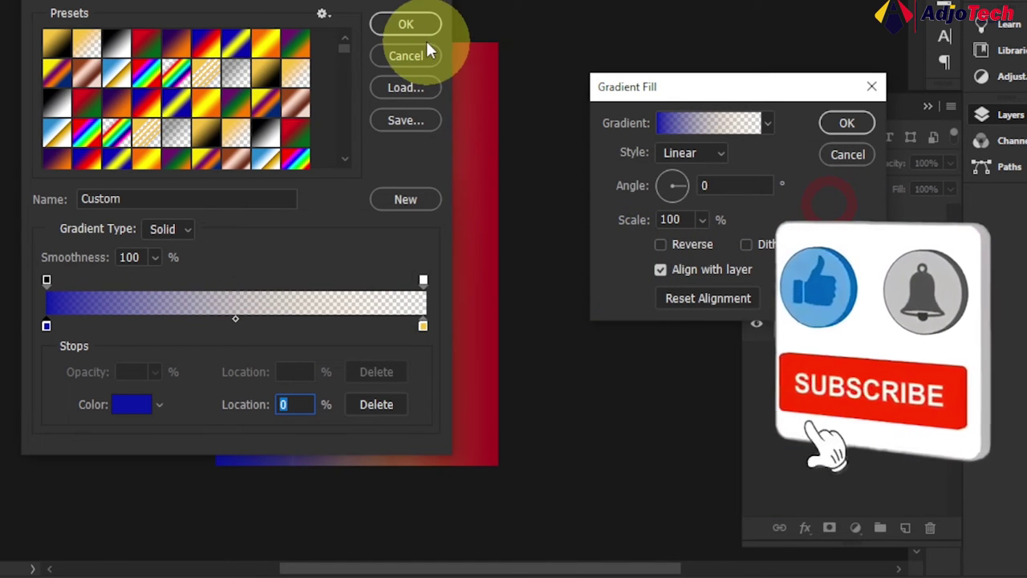
left_click(405, 24)
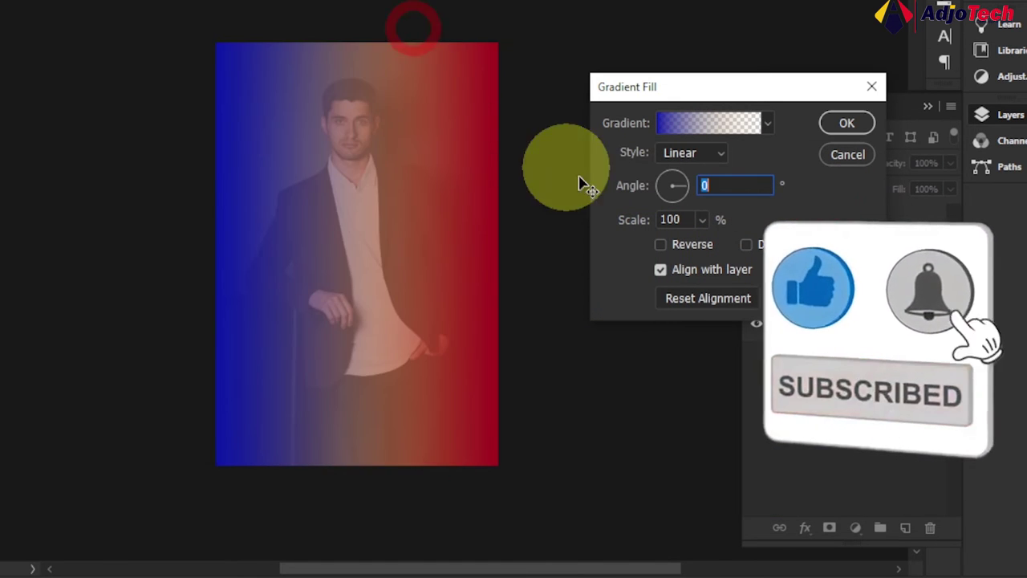
left_click(847, 123)
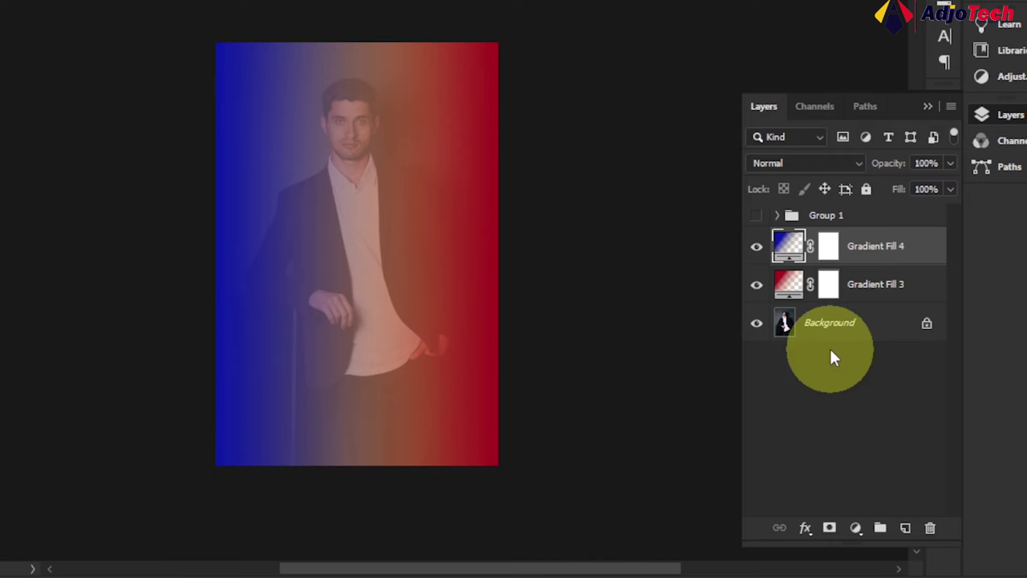
left_click(907, 284, "ctrl")
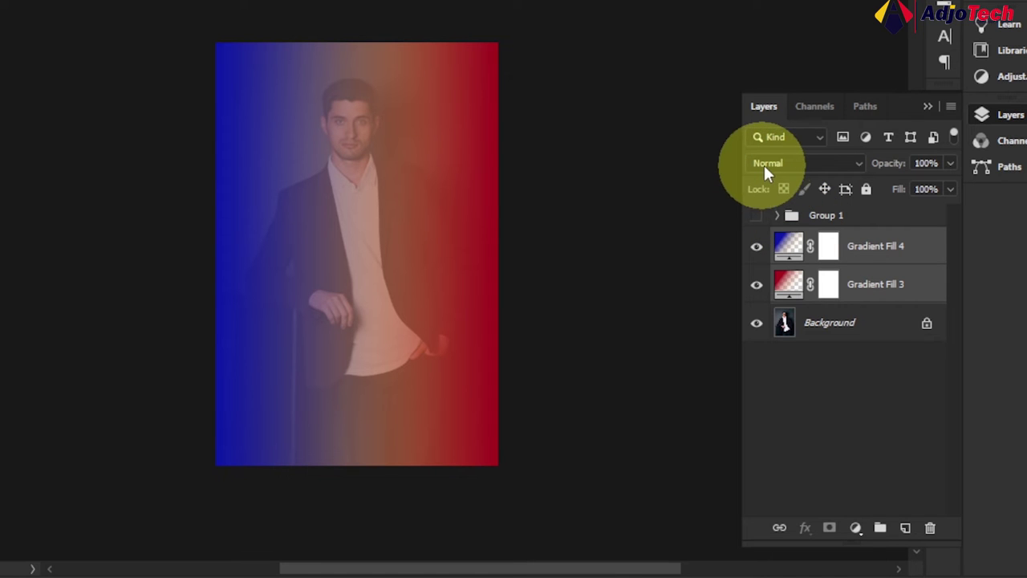
left_click(858, 164)
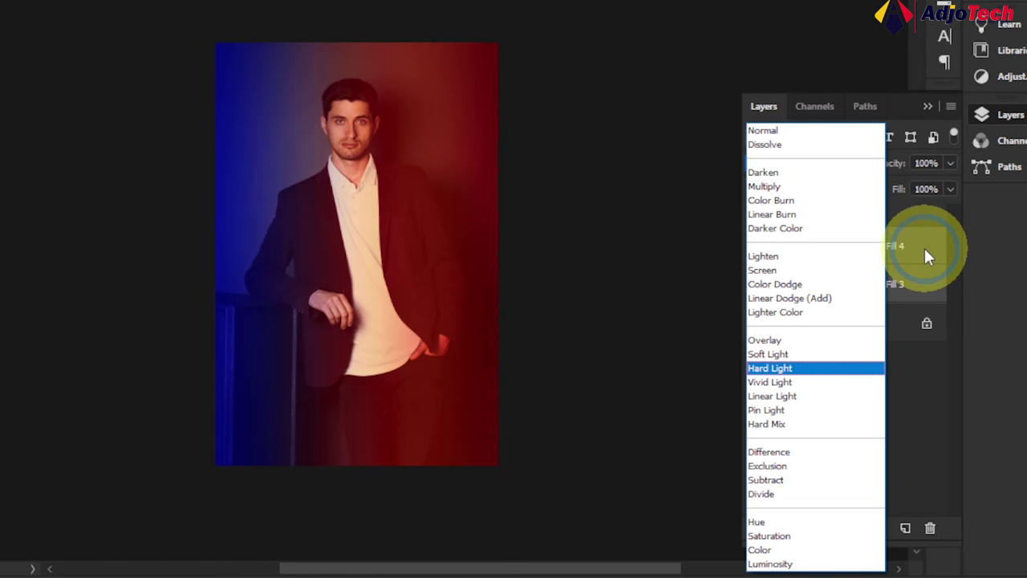
left_click(924, 253)
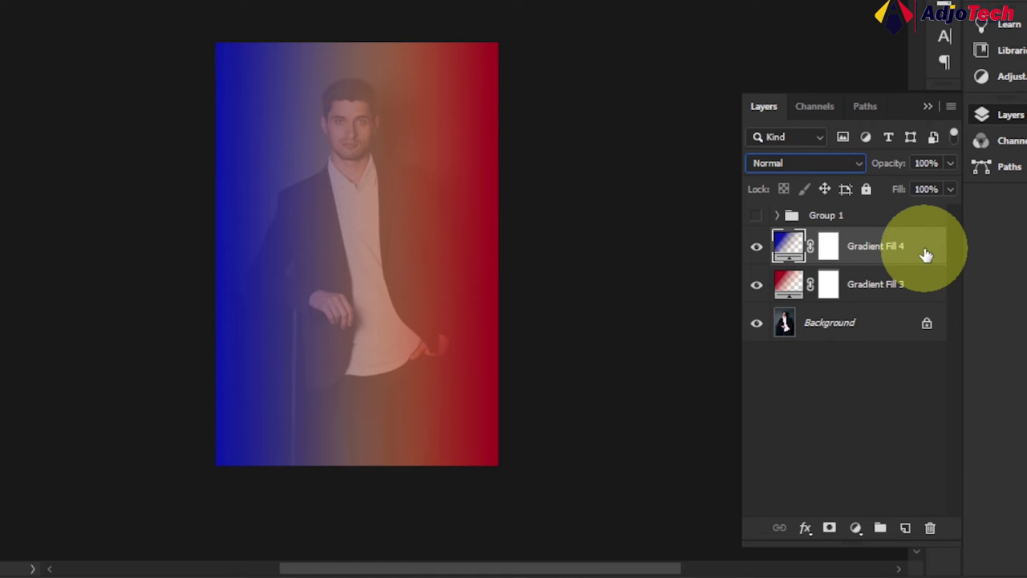
left_click(931, 255)
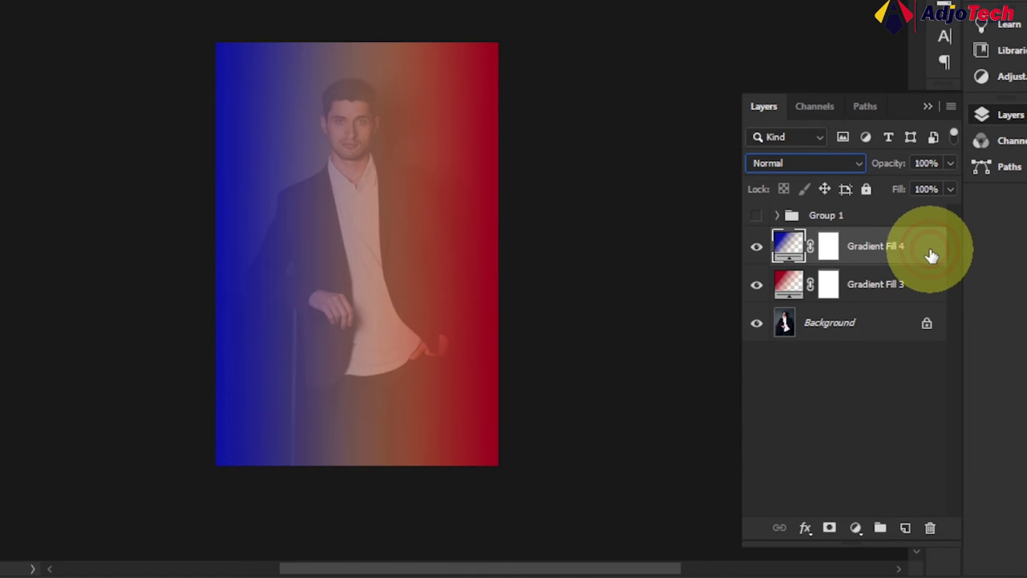
double_click(931, 255)
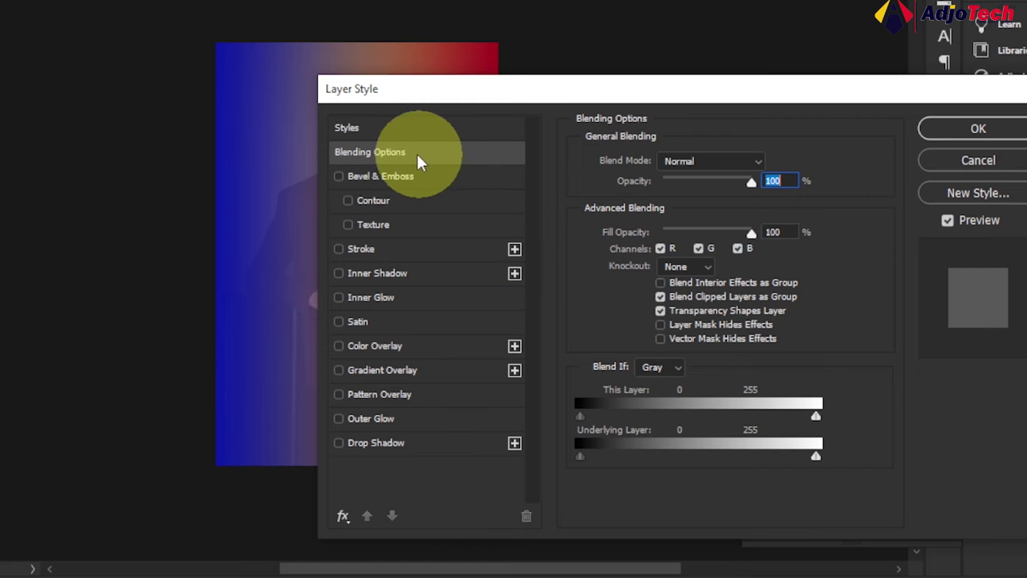
left_click(392, 155)
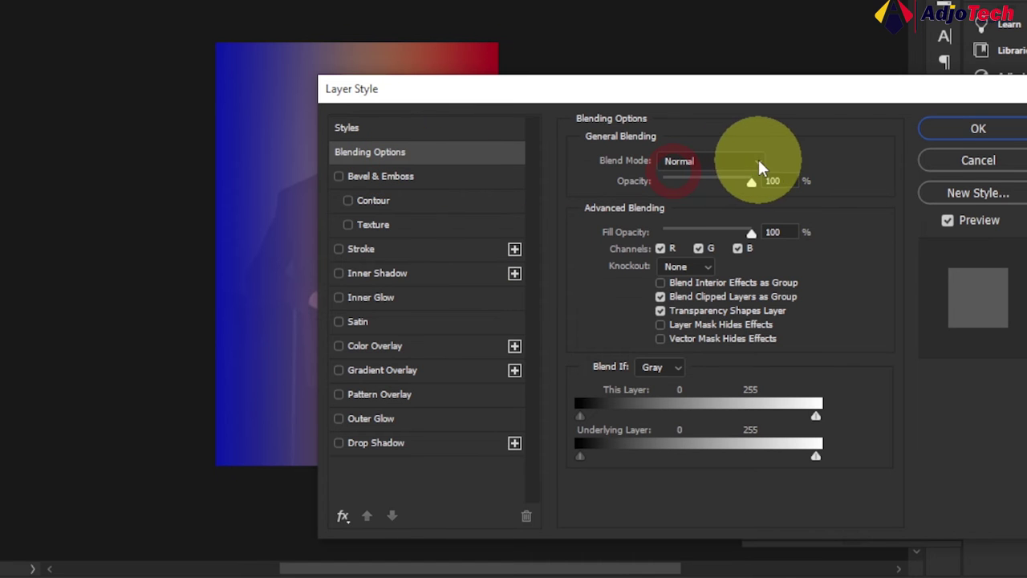
left_click(972, 158)
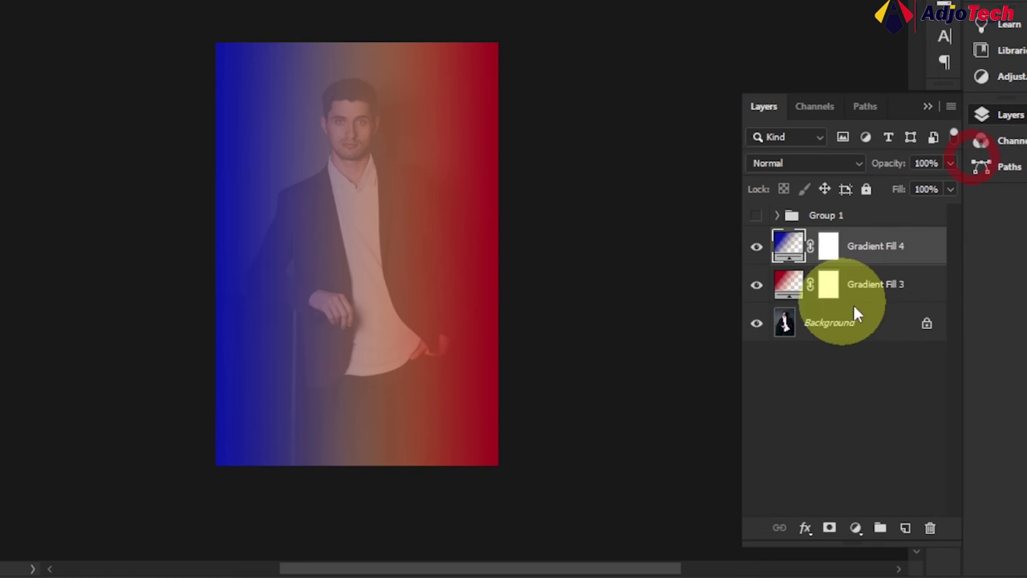
- Select Gradient Fill 3 and Gradient Fill 4 and set both to Color blend mode
left_click(897, 286, "ctrl")
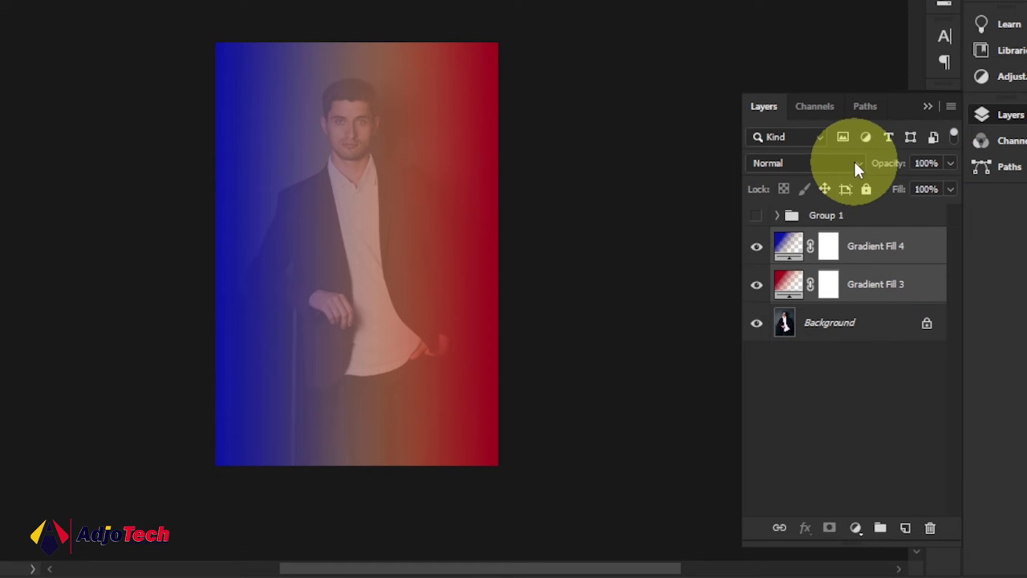
left_click(856, 163)
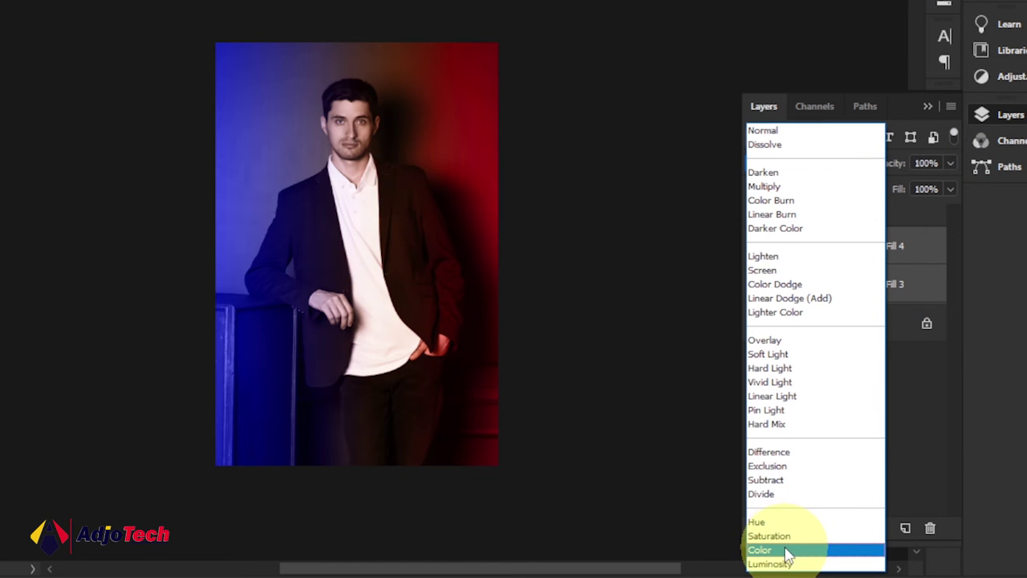
left_click(787, 551)
scroll(481, 337, "up", 3)
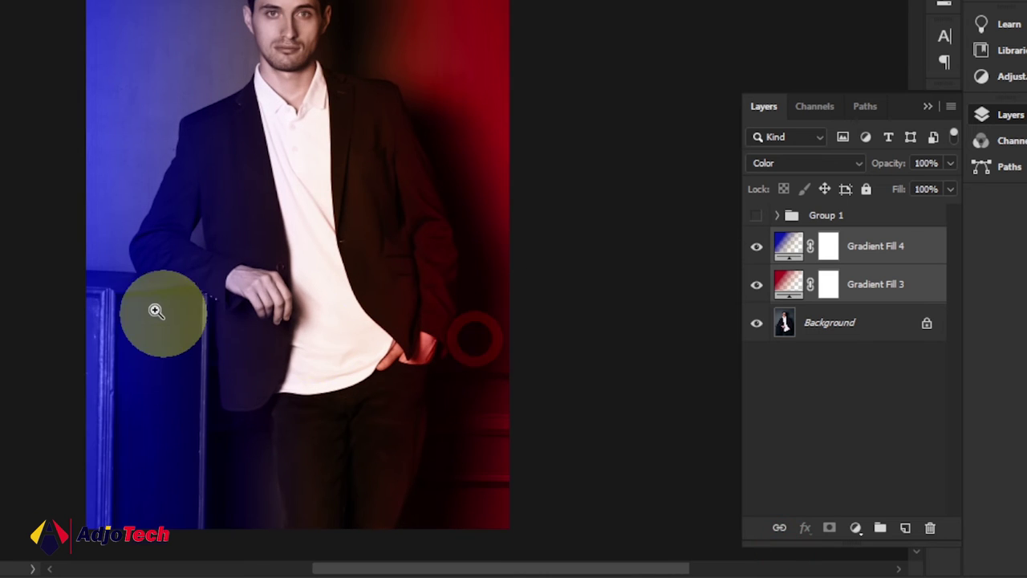
scroll(157, 311, "up", 2)
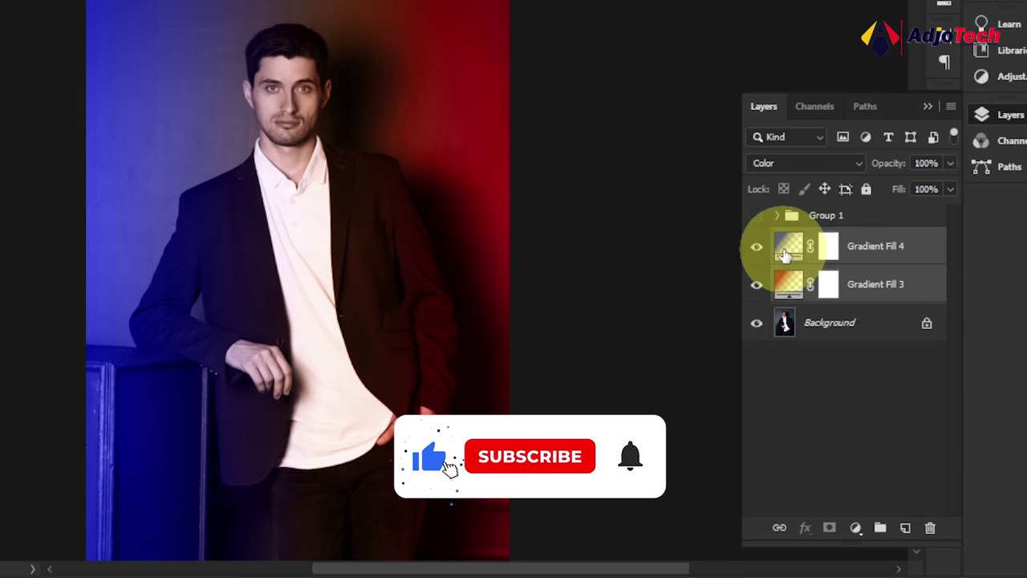
double_click(788, 246)
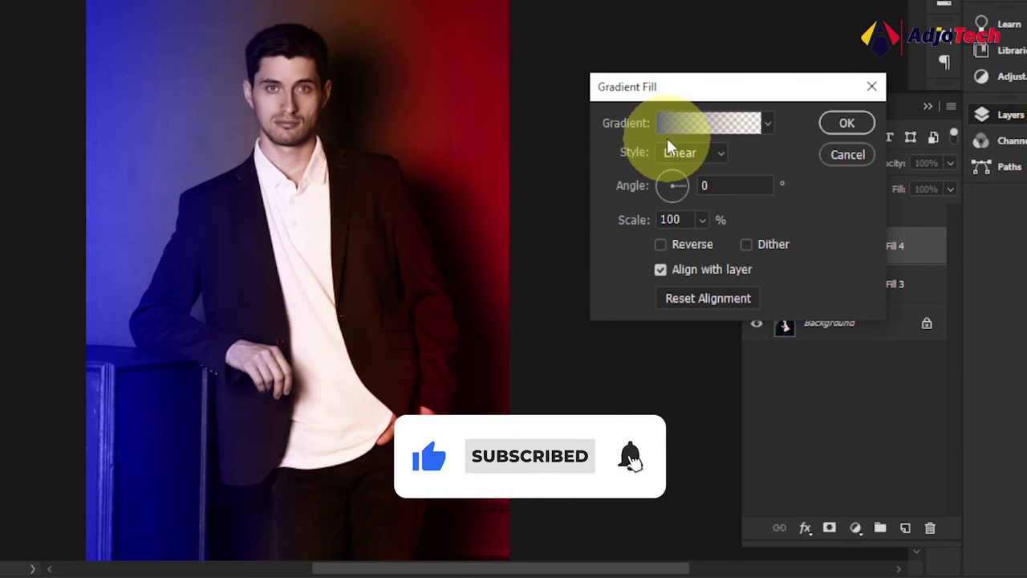
- Change Gradient Fill 4's left stop from blue to purple and apply it
left_click(661, 123)
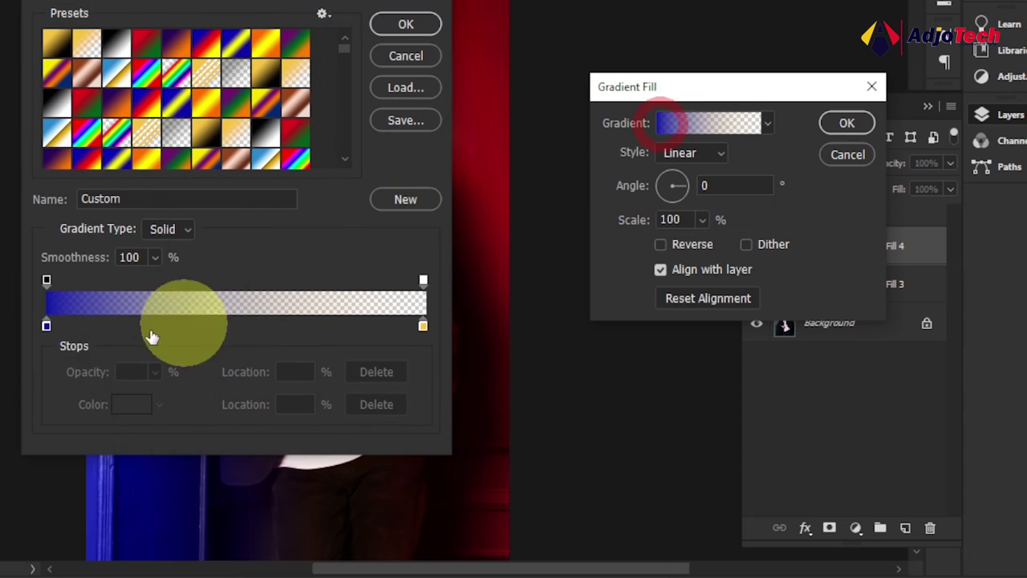
left_click(47, 326)
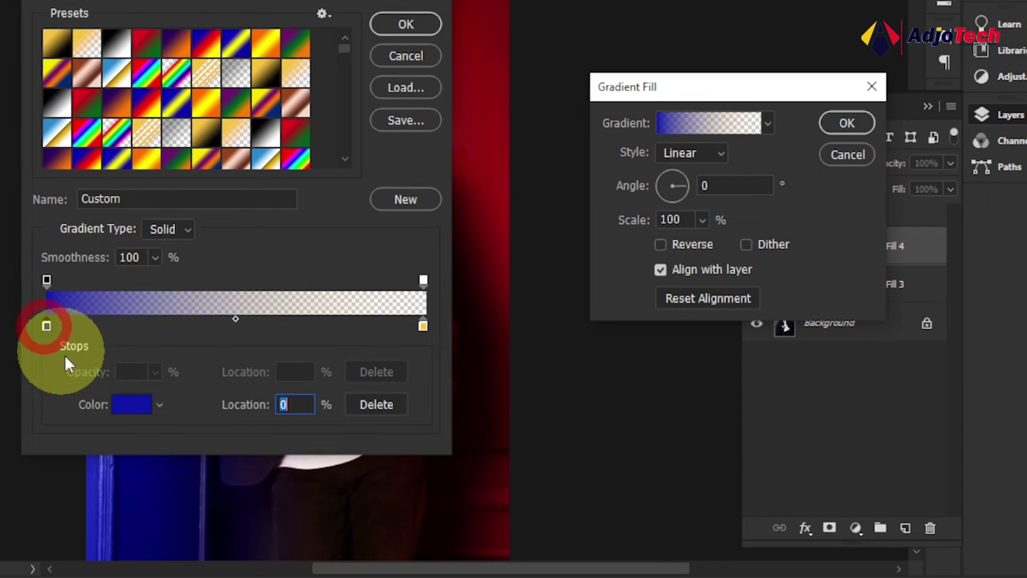
left_click(130, 404)
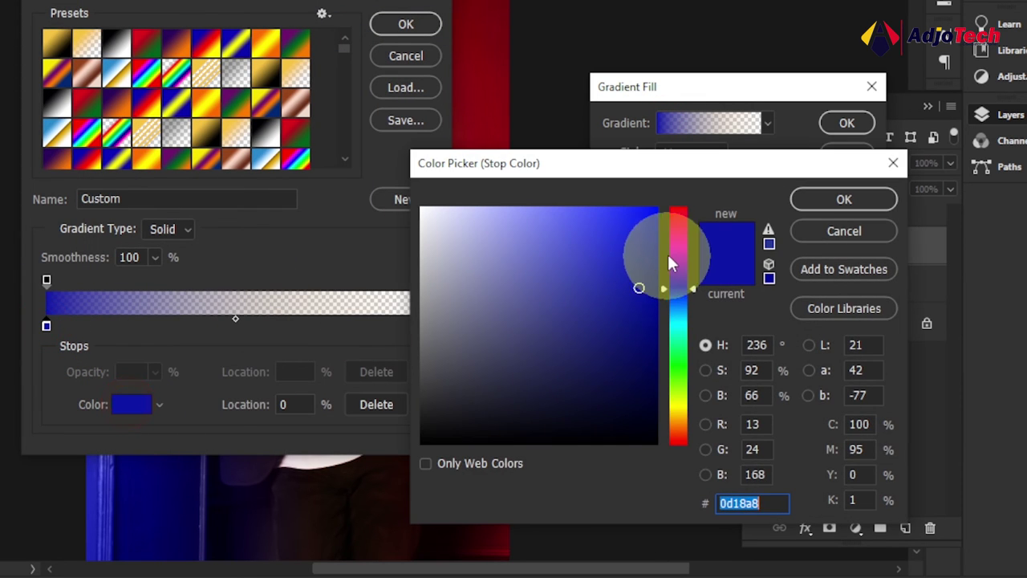
left_click(678, 251)
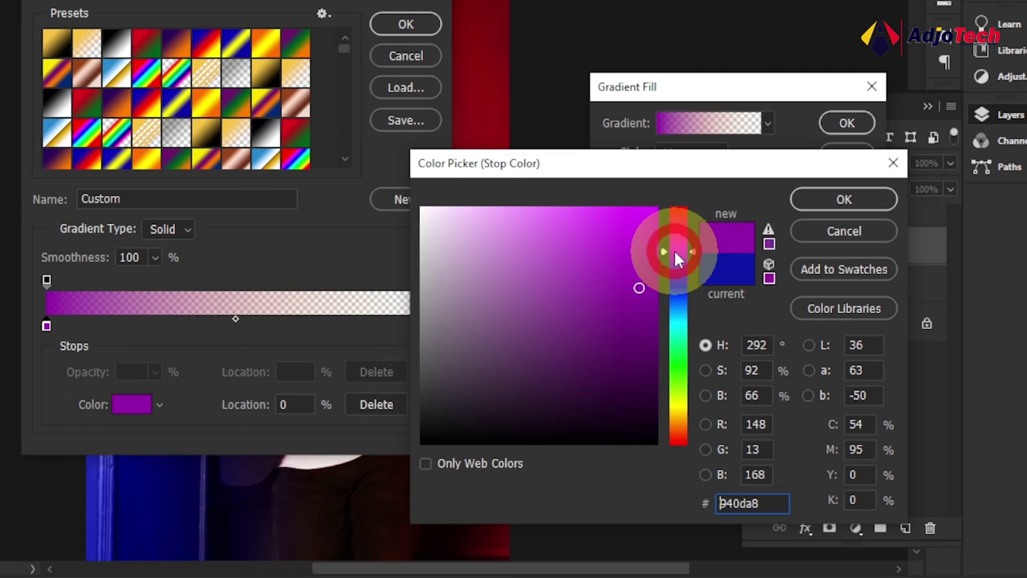
left_click(844, 199)
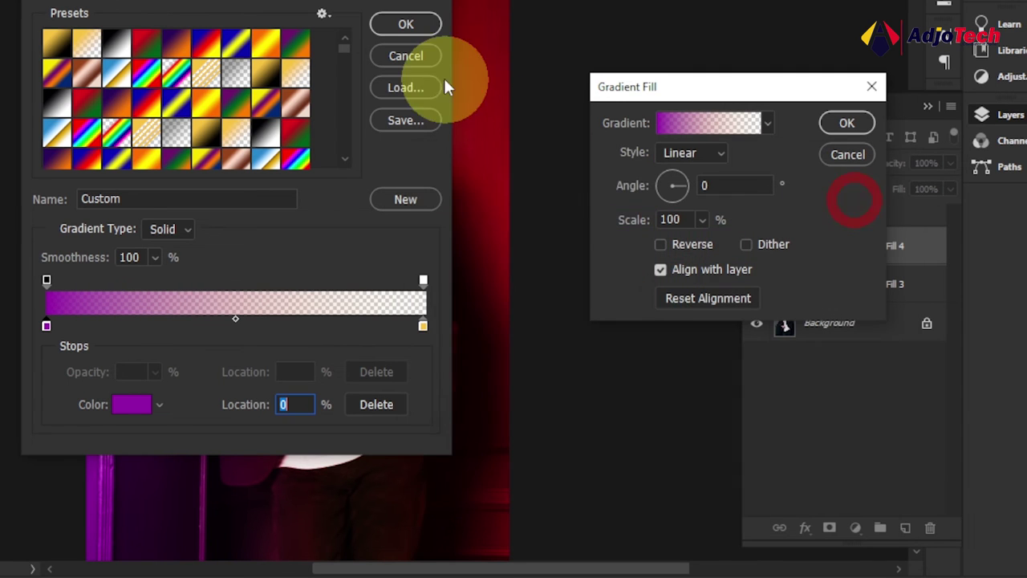
left_click(407, 22)
left_click(847, 123)
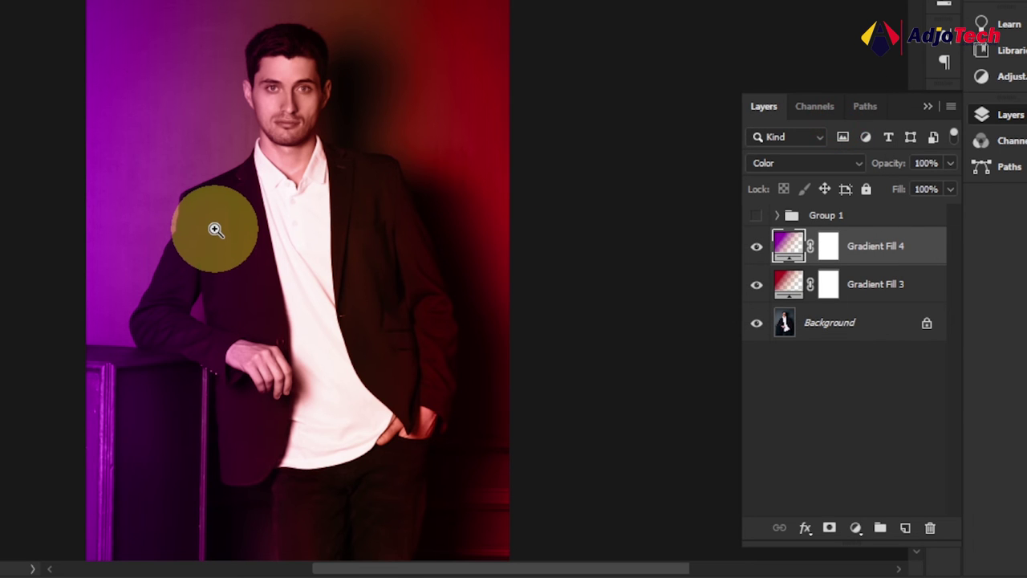
double_click(785, 287)
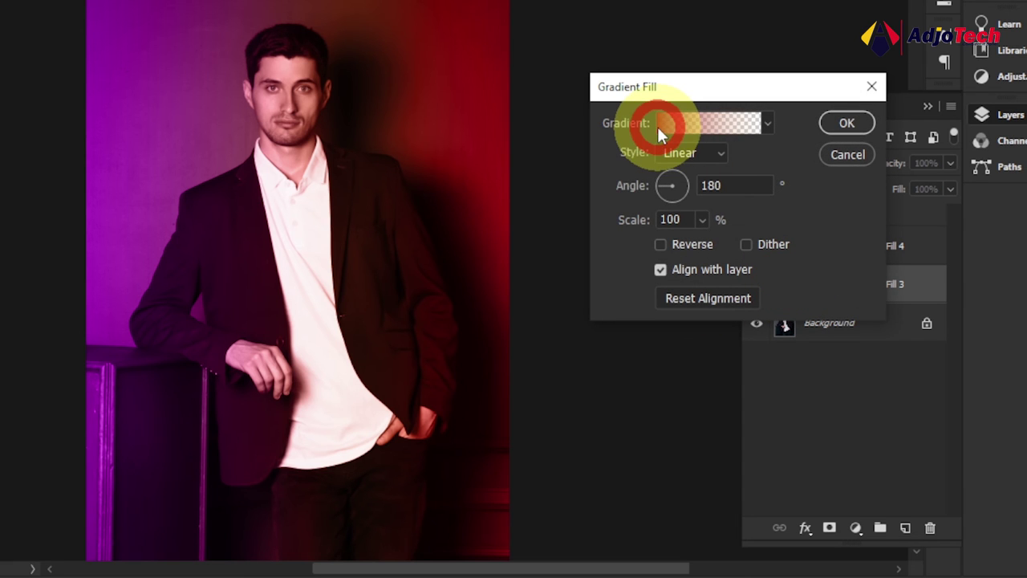
- Change Gradient Fill 3's left stop from red to teal and confirm the gradient
left_click(657, 126)
left_click(46, 325)
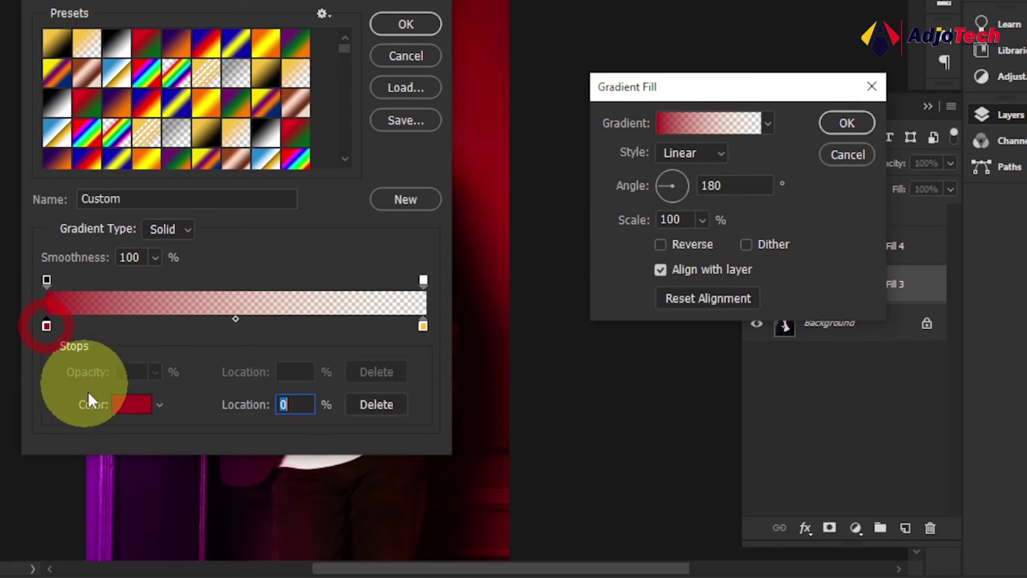
left_click(131, 405)
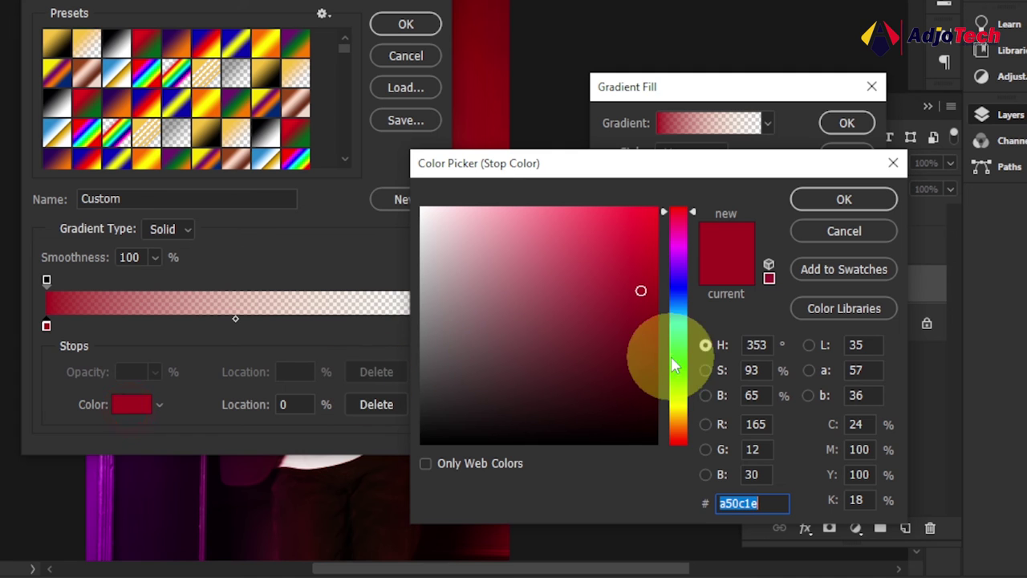
left_click(678, 330)
left_click(610, 269)
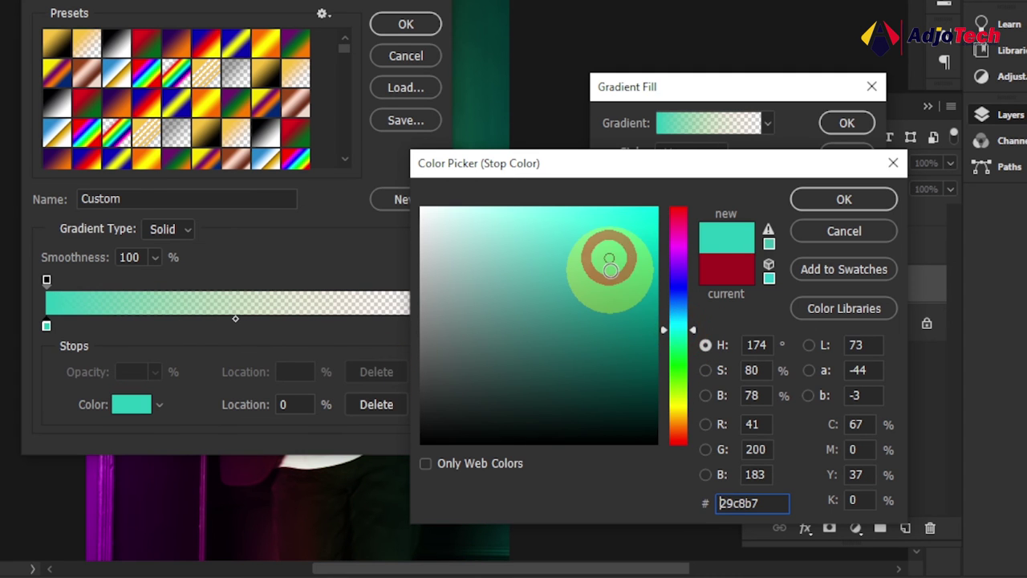
left_click(843, 199)
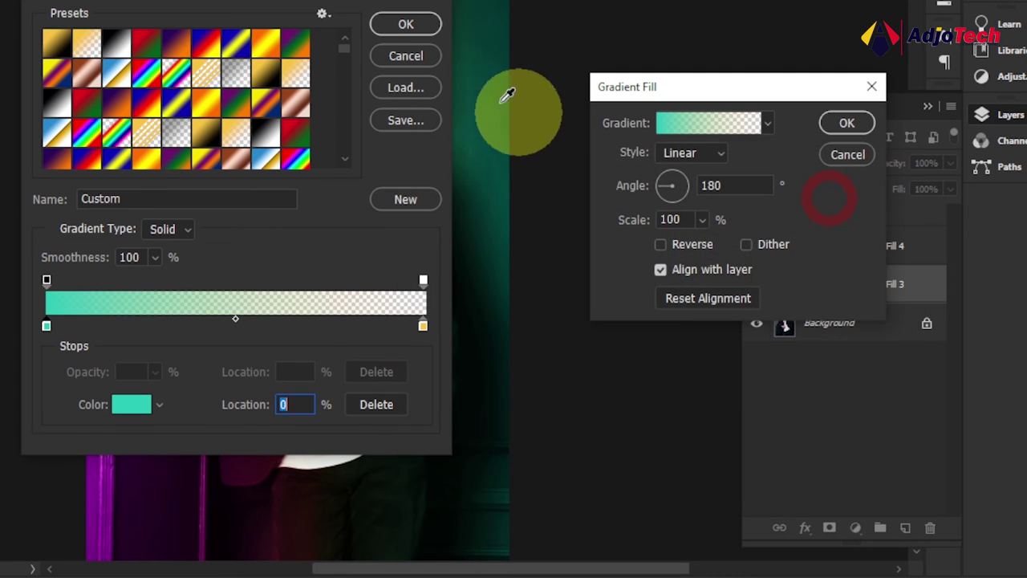
left_click(405, 24)
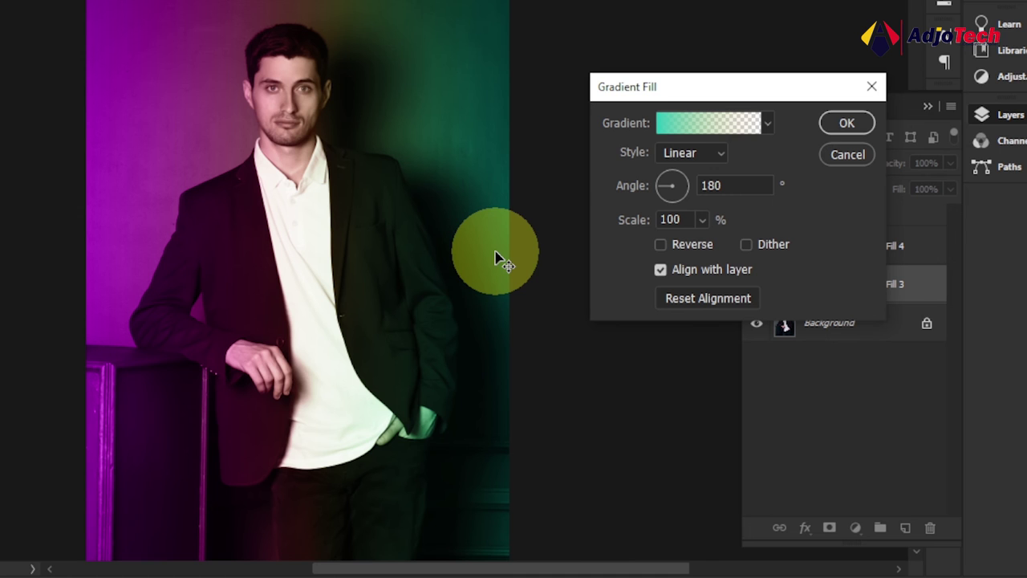
left_click(847, 122)
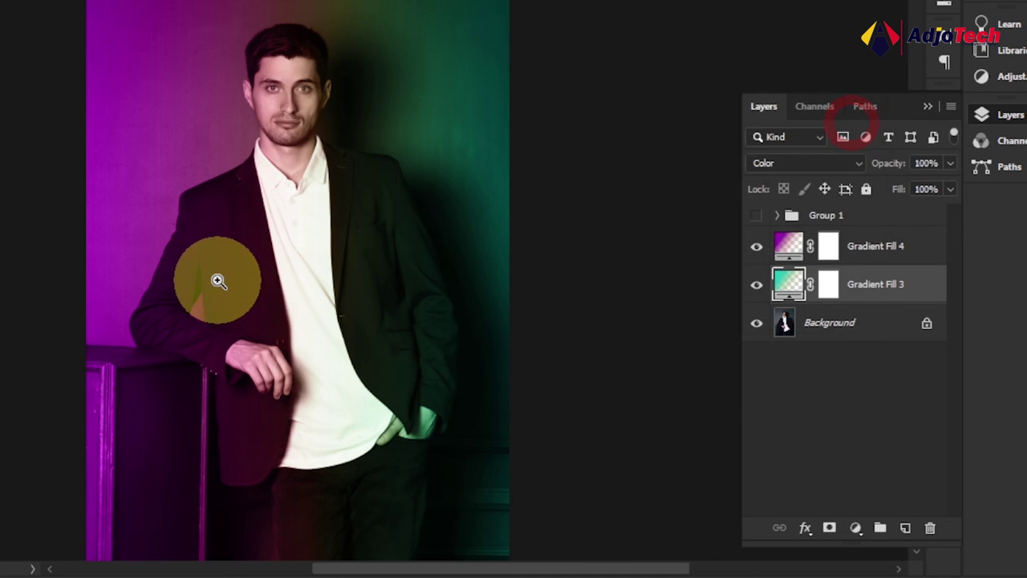
scroll(258, 255, "down", 3)
left_click(351, 255)
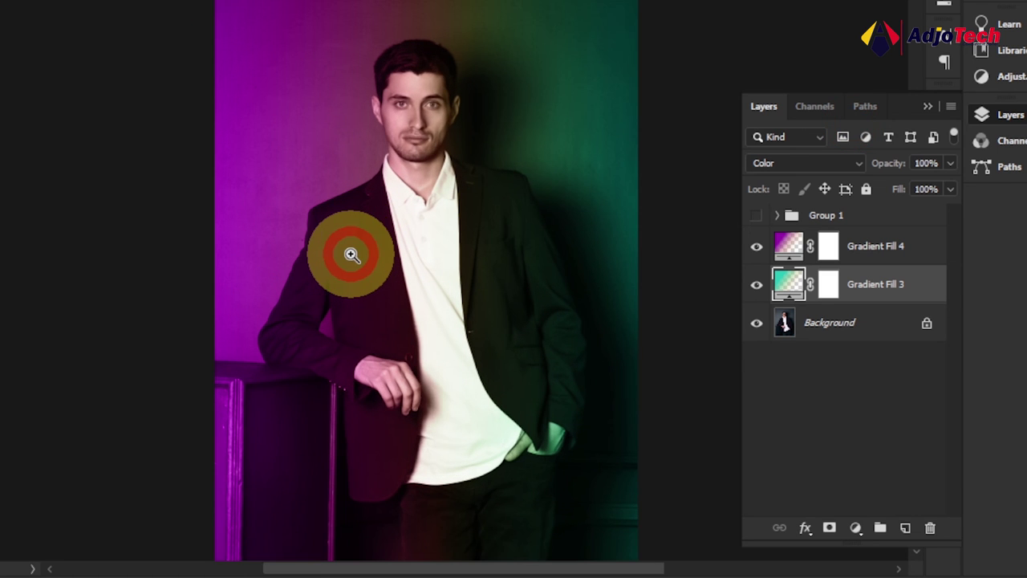